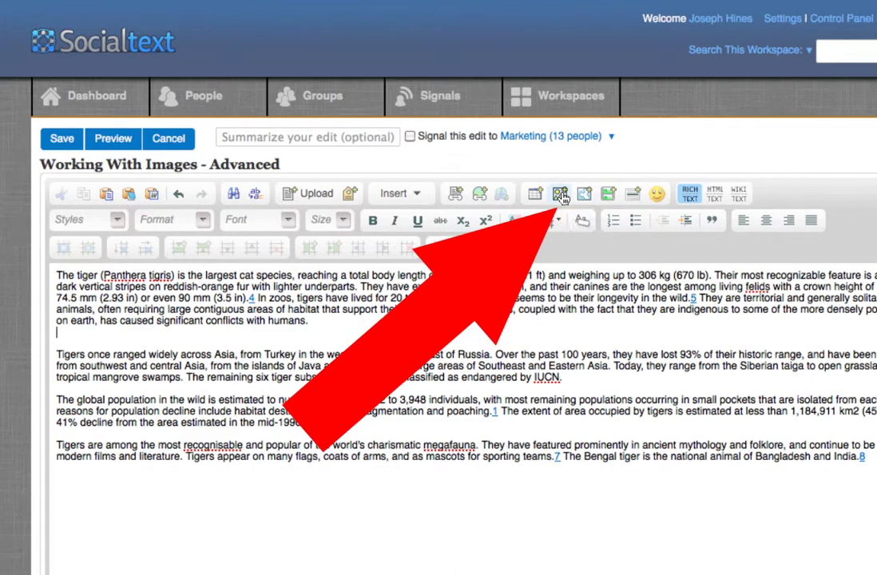
# Start inserting a new image from the rich-text editor's Insert Image button.
pyautogui.click(560, 195)
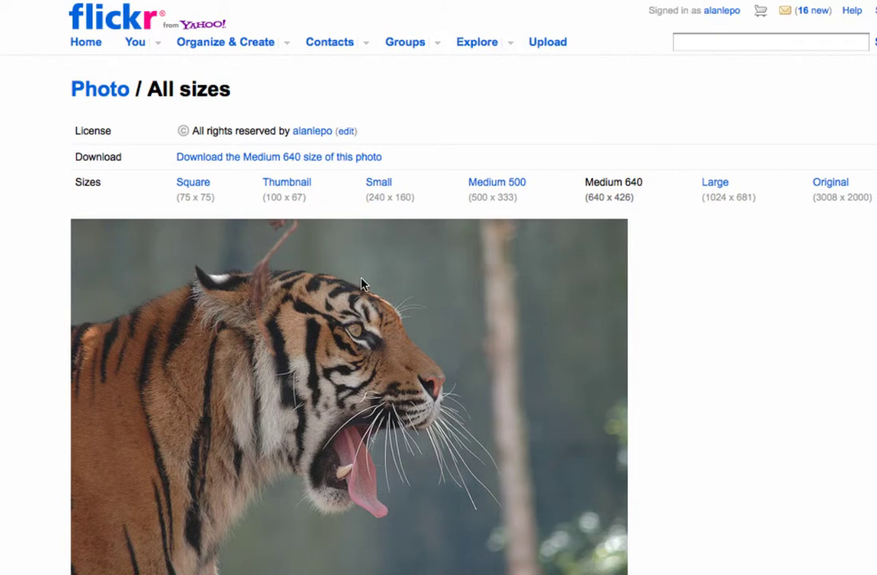
# Bring up the context menu on the Medium 640 tiger photo to copy its image location.
pyautogui.rightClick(361, 284)
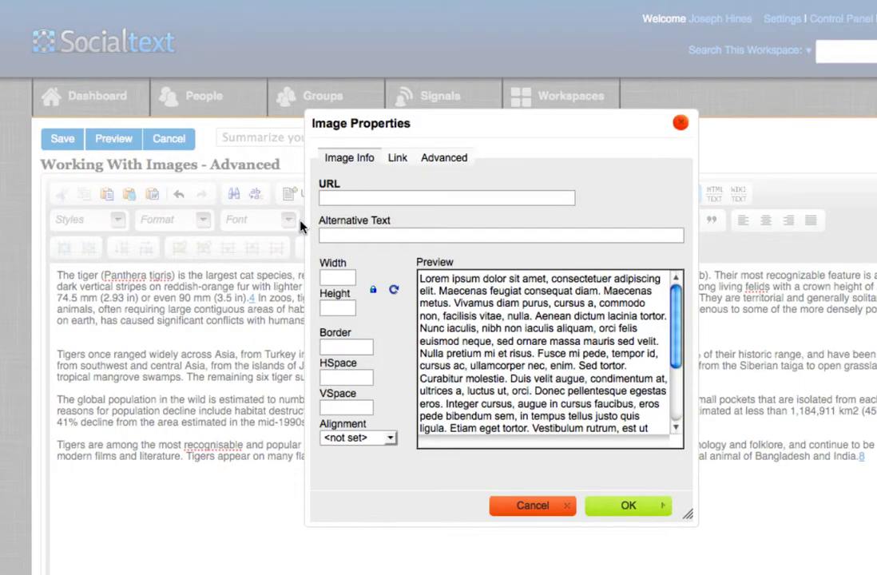
# Paste the Flickr tiger photo URL as the image source and enter alternative text 'Tiger'.
pyautogui.hotkey('ctrl', 'v')
pyautogui.press('Tab')
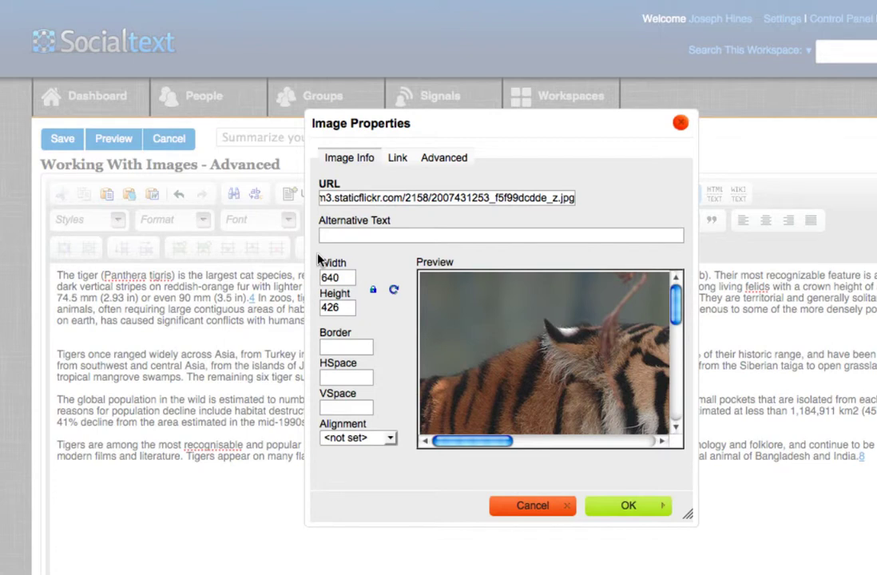
pyautogui.write('Tiger')
pyautogui.press('Tab')
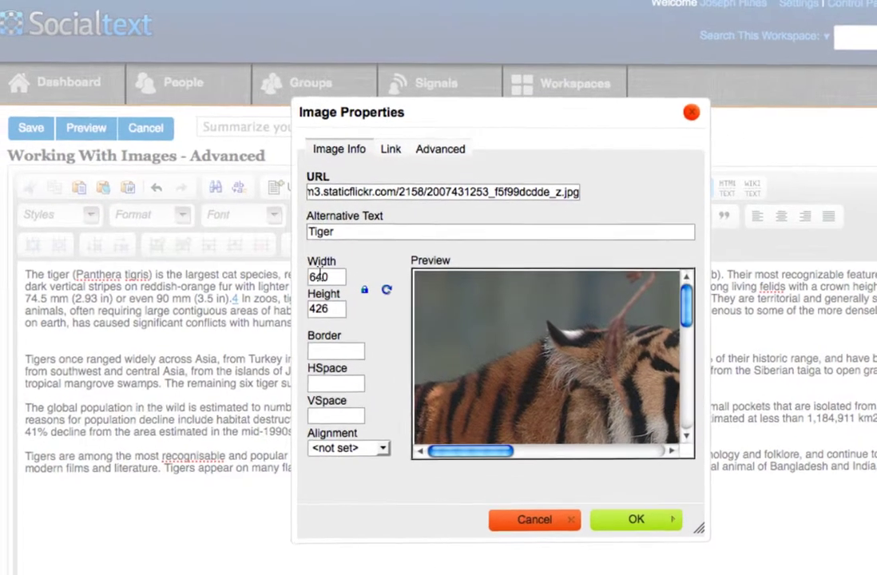
pyautogui.click(347, 235)
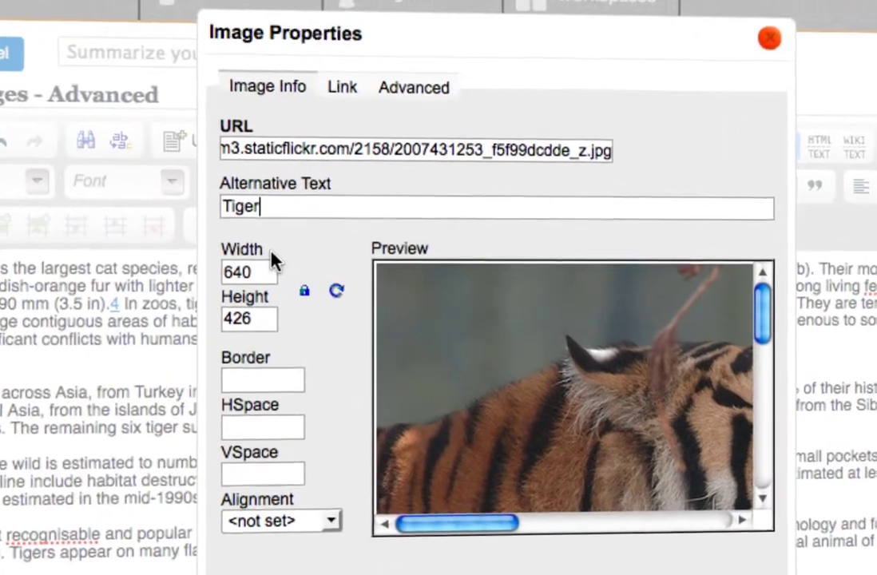
# Resize the tiger image to width 200 (height 133) and set its border to 2.
pyautogui.press('Tab')
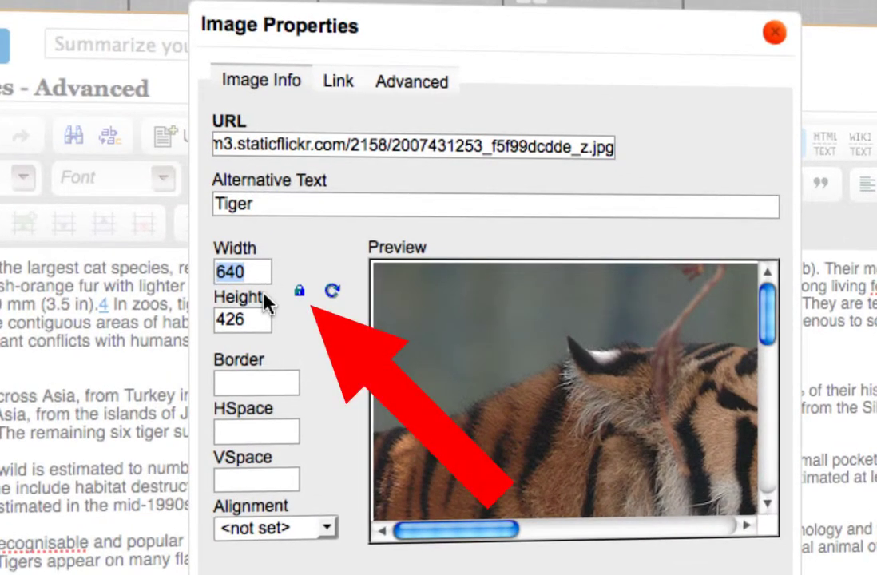
pyautogui.write('2')
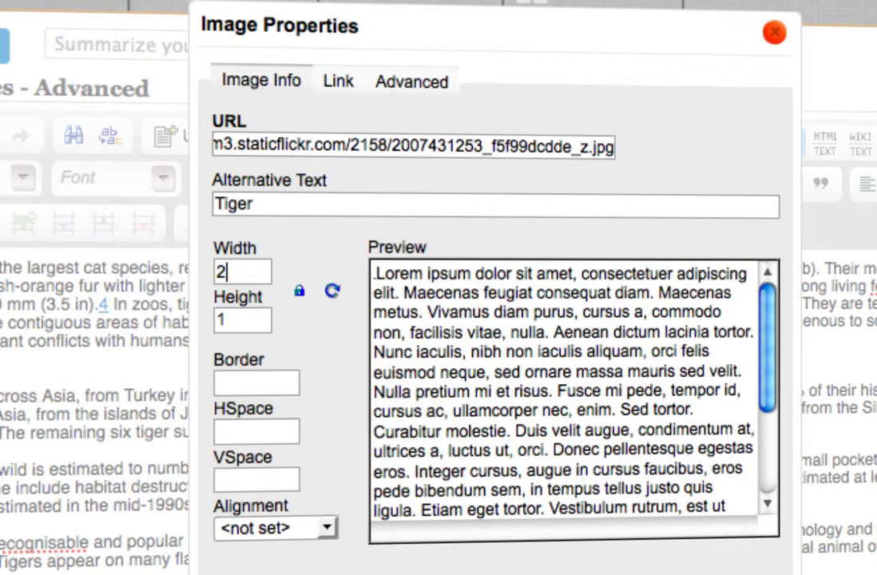
pyautogui.write('00')
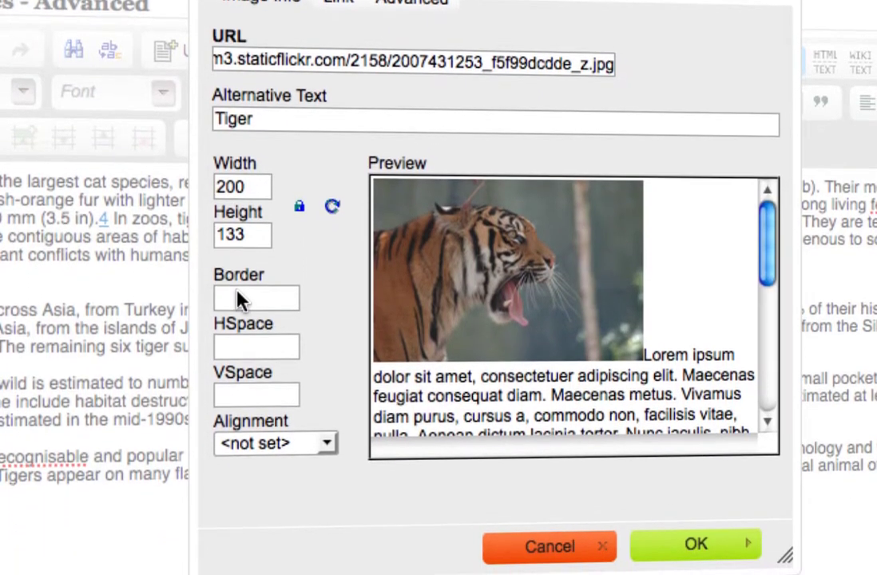
pyautogui.click(237, 305)
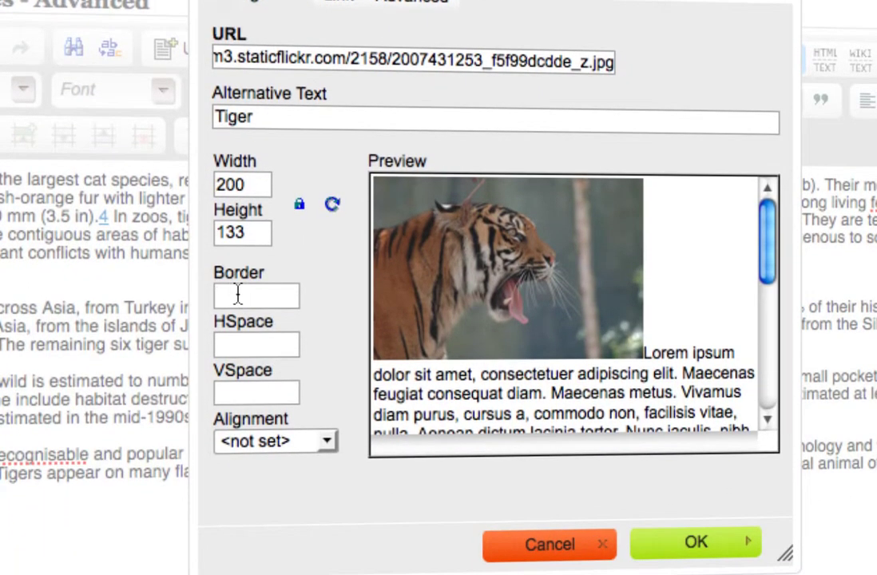
pyautogui.write('2')
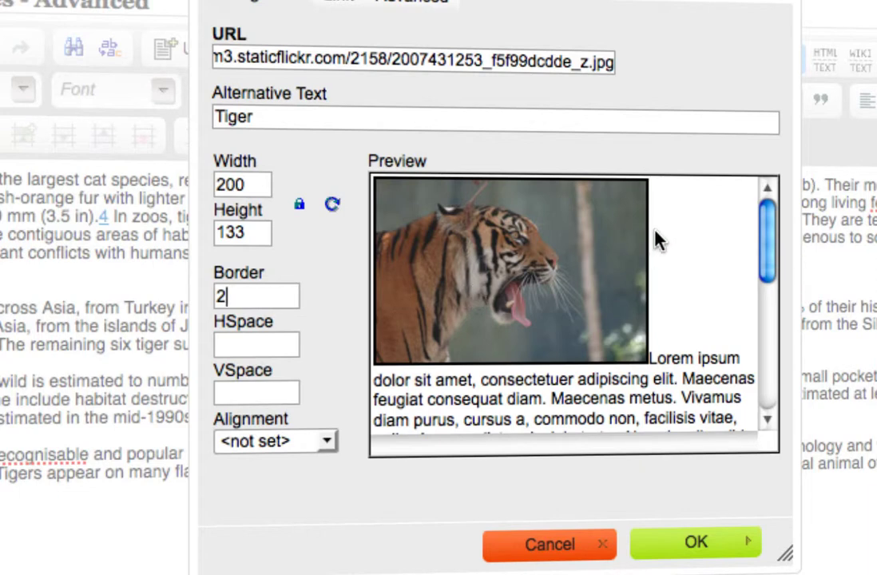
# Set the image alignment to Left, briefly comparing it with Right first.
pyautogui.click(259, 344)
pyautogui.click(326, 441)
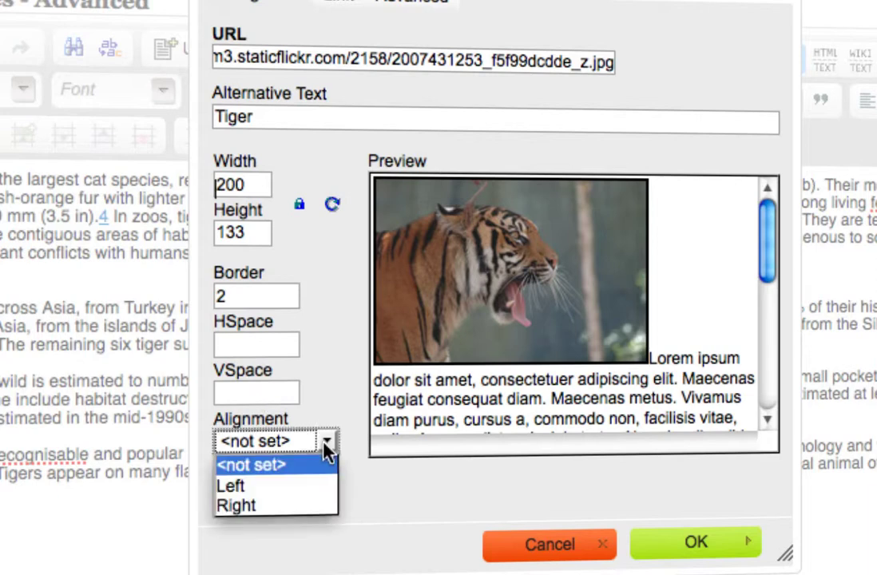
pyautogui.click(285, 488)
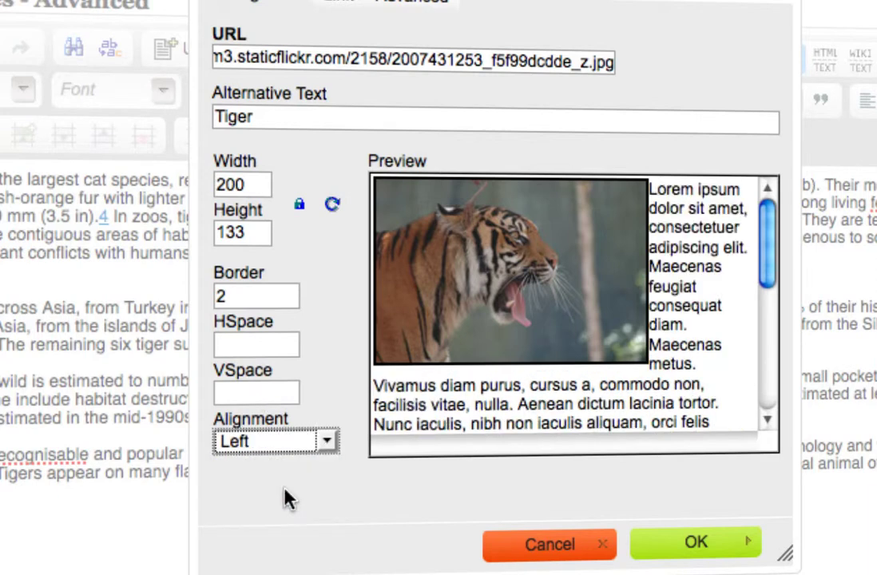
pyautogui.click(325, 443)
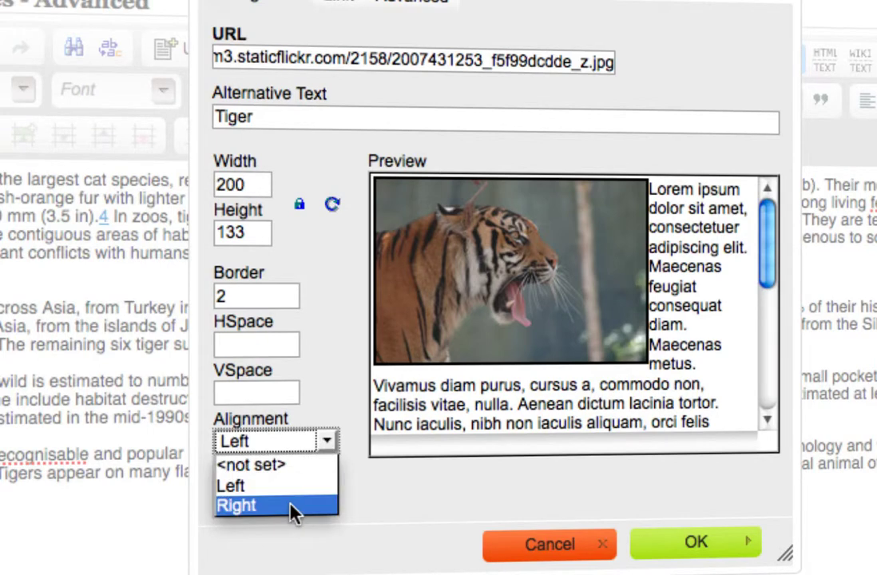
pyautogui.click(290, 453)
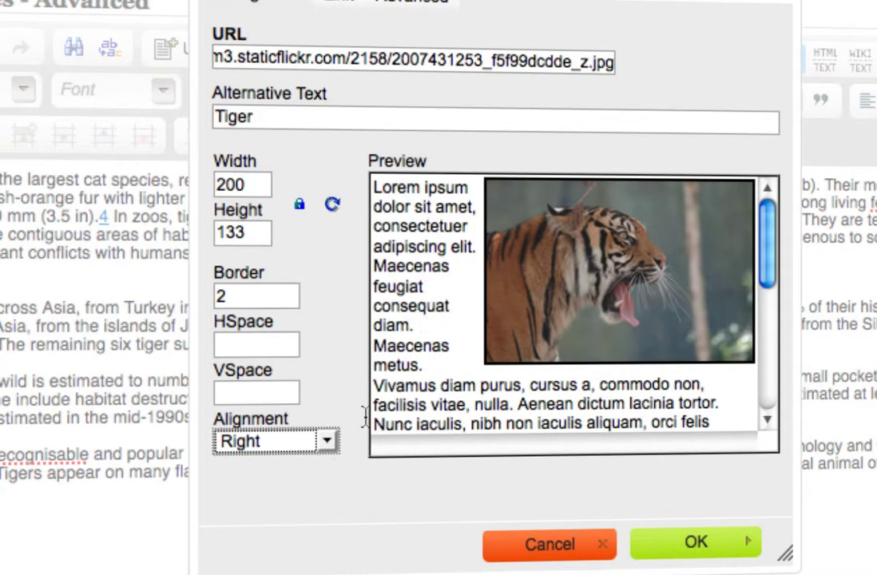
pyautogui.click(326, 443)
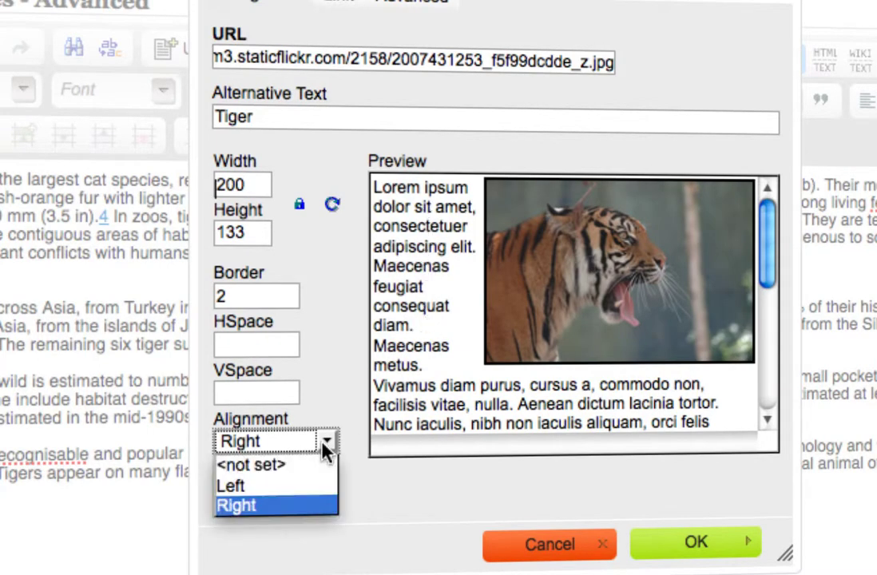
pyautogui.click(285, 487)
# Set both the horizontal and vertical spacing around the tiger image to 10.
pyautogui.click(239, 347)
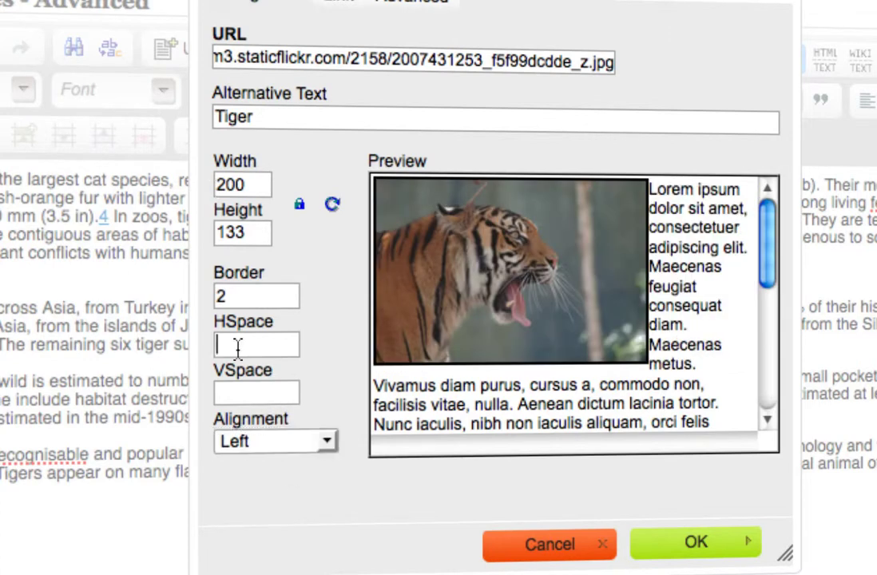
pyautogui.write('10')
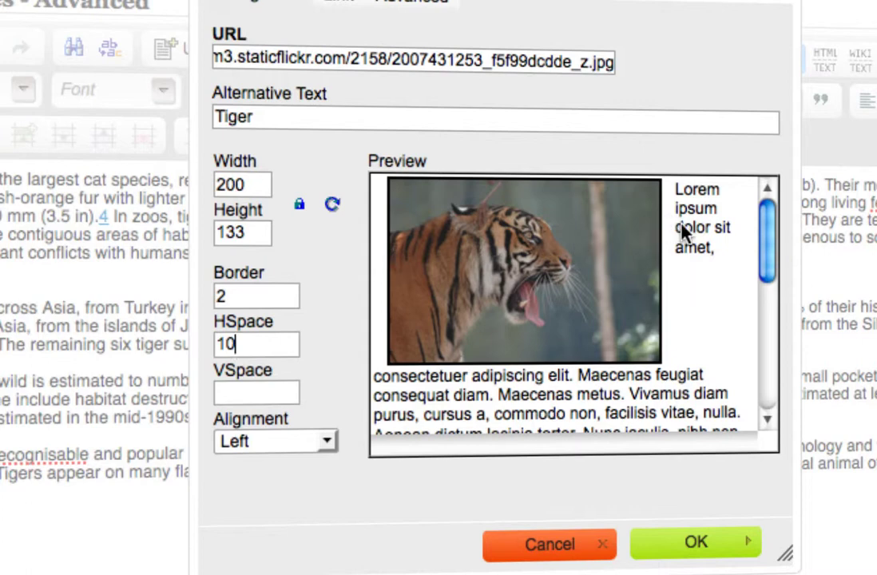
pyautogui.click(282, 388)
pyautogui.write('10')
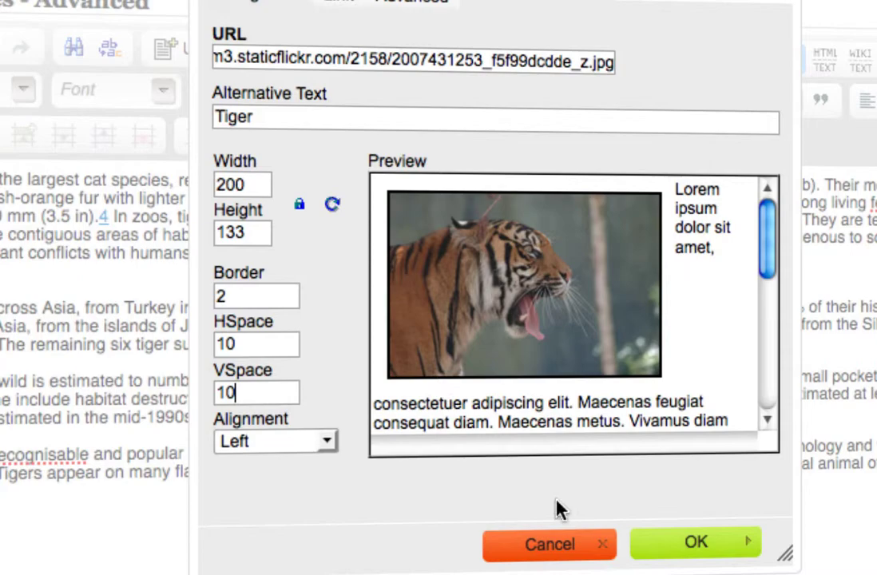
# Place the tiger image on the page, then reopen its Image Properties by double-clicking it.
pyautogui.click(722, 549)
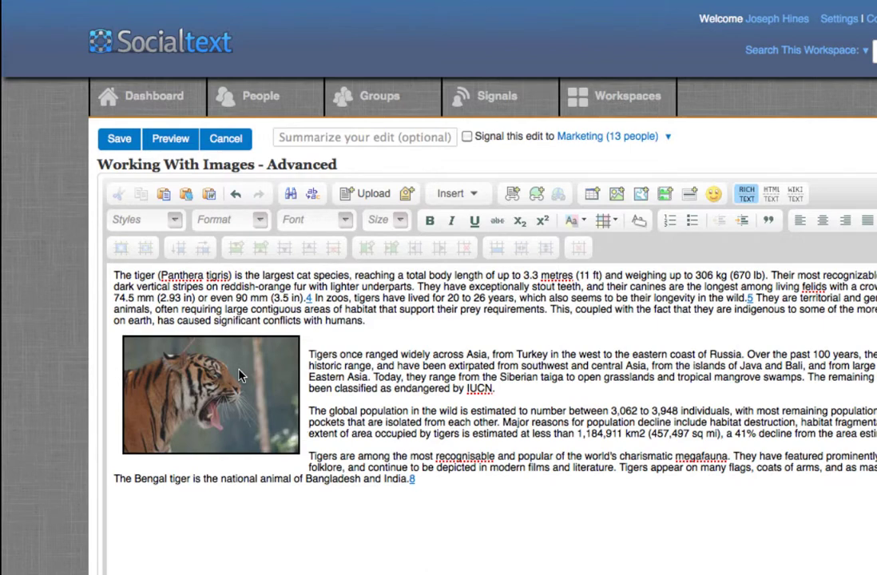
pyautogui.click(241, 375)
pyautogui.doubleClick(241, 375)
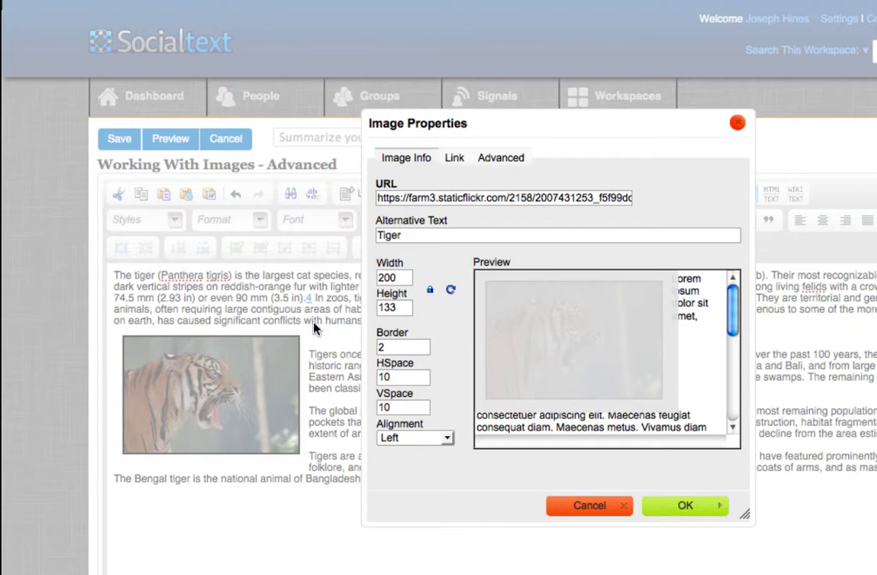
pyautogui.click(455, 159)
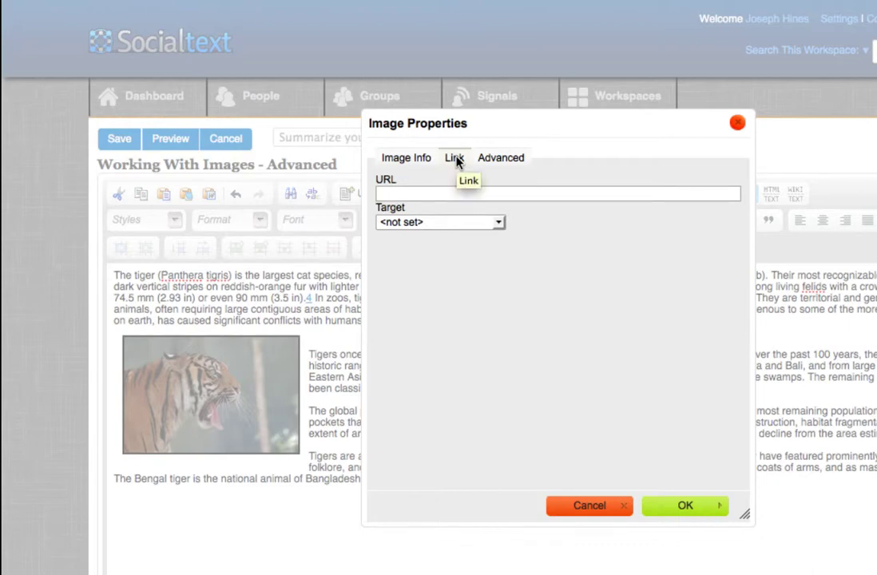
pyautogui.click(408, 193)
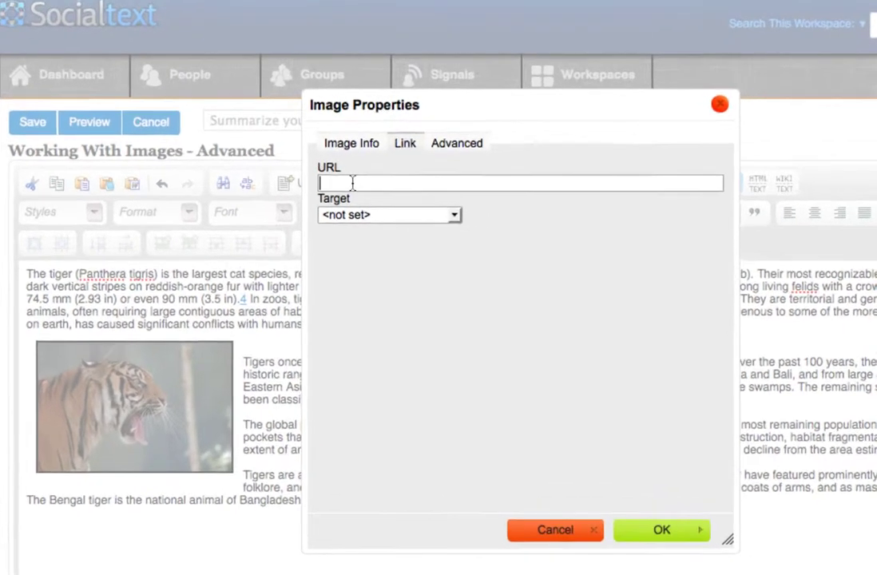
pyautogui.write('https://en.wikipedia.org/wiki/Tiger')
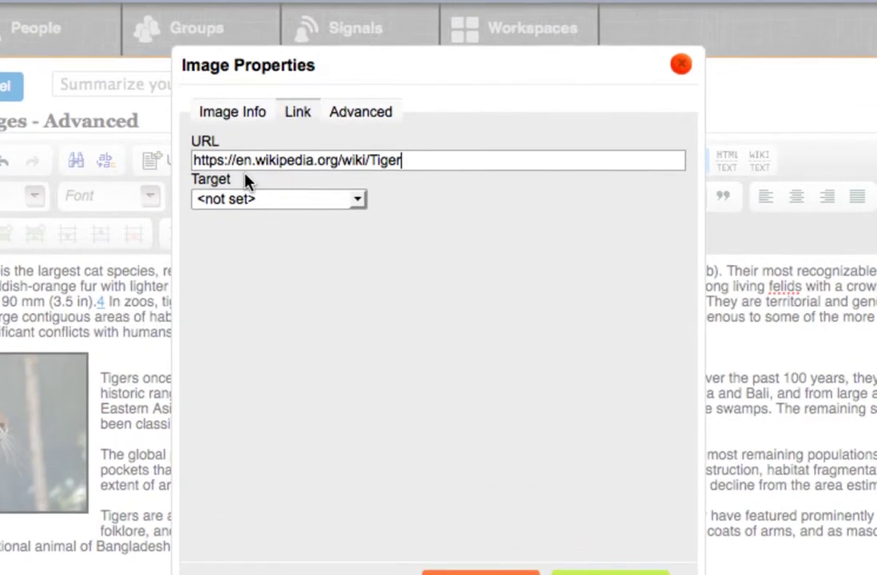
pyautogui.click(357, 199)
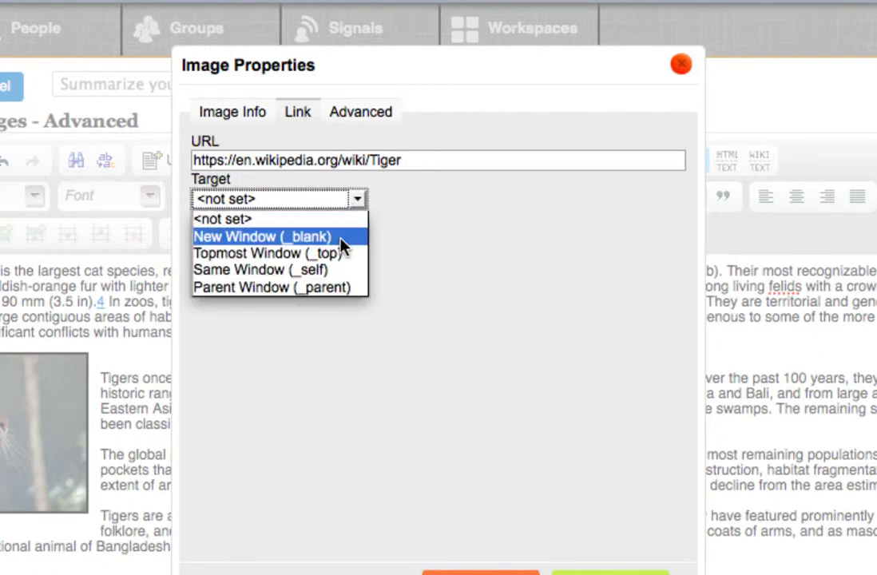
pyautogui.click(342, 238)
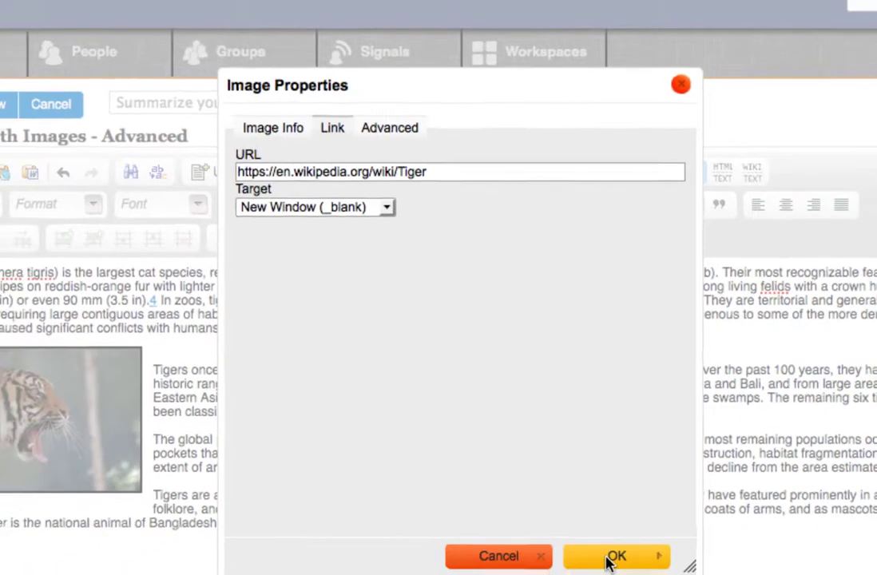
pyautogui.click(609, 572)
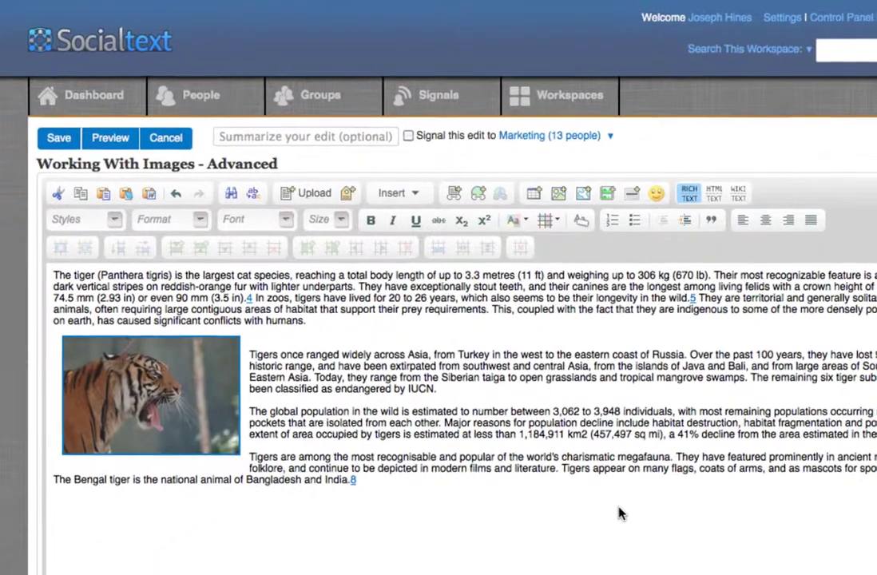
# Save the page and click the tiger image to test its Wikipedia link.
pyautogui.click(59, 138)
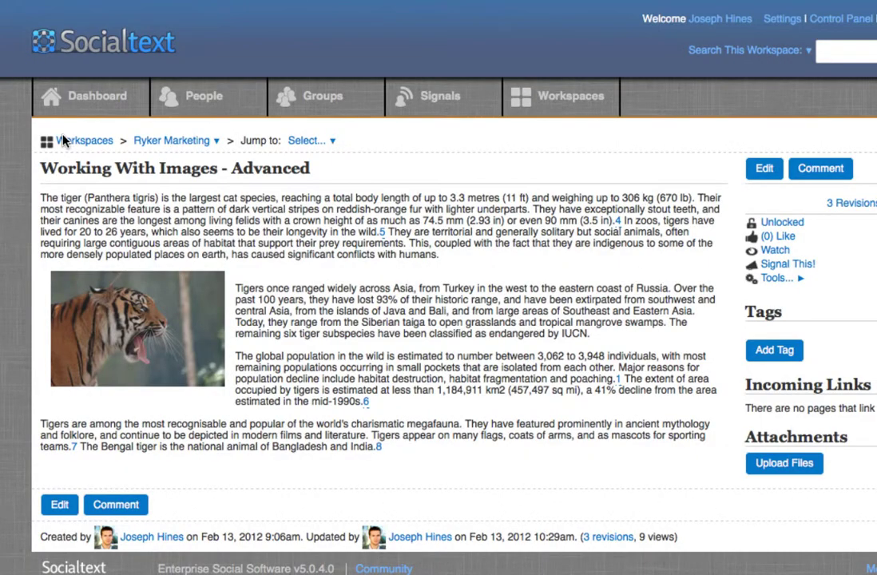
pyautogui.click(142, 326)
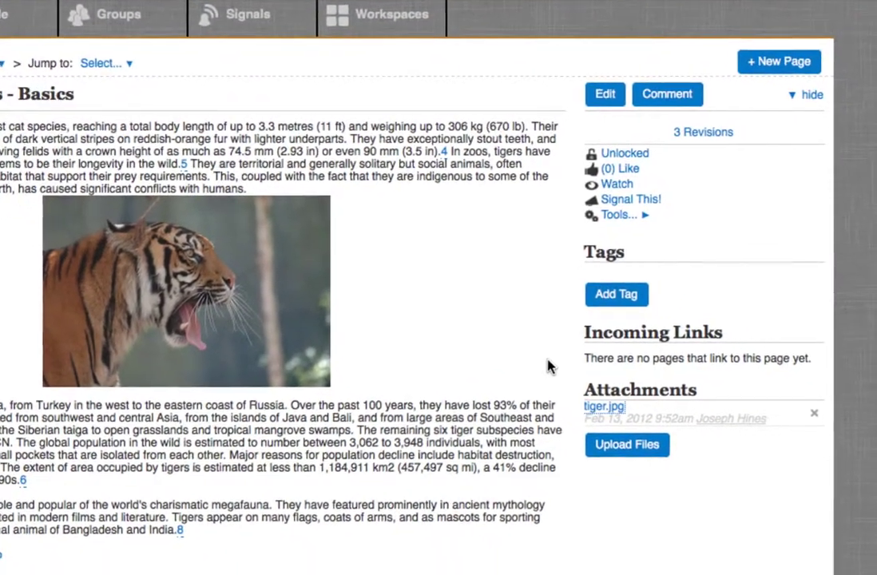
# Bring up the context menu on the tiger.jpg attachment to copy its link location.
pyautogui.moveTo(601, 412)
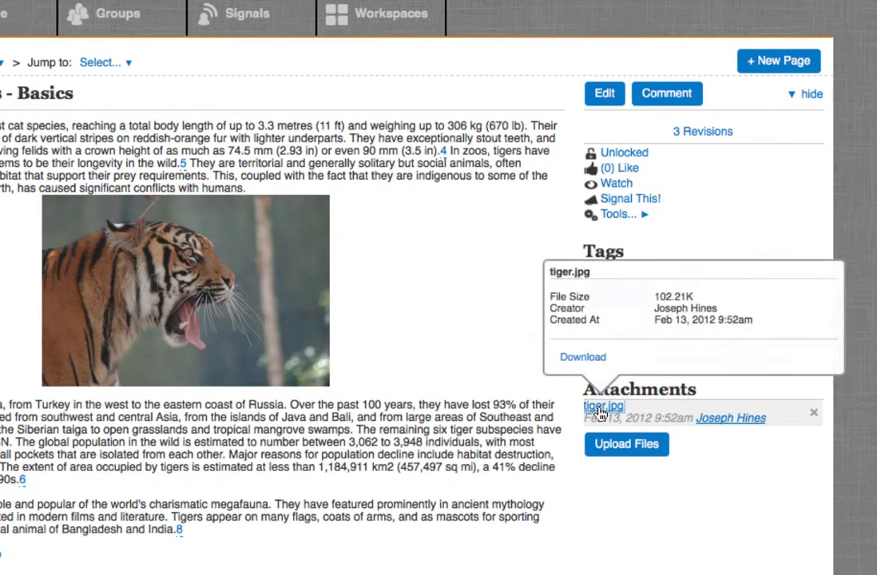
pyautogui.rightClick(600, 412)
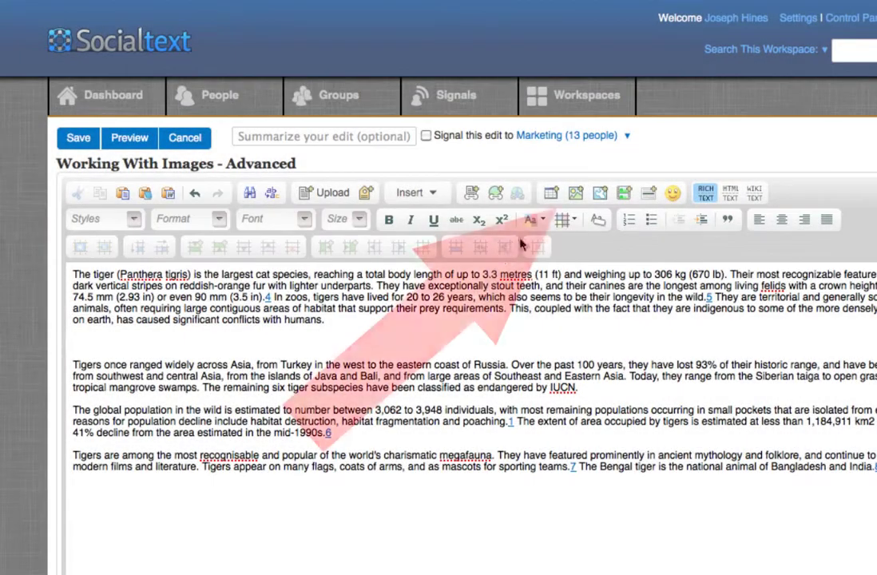
# Insert an image from the pasted tiger.jpg attachment URL with alt text 'tiger' and width 200 (200 × 133).
pyautogui.click(576, 198)
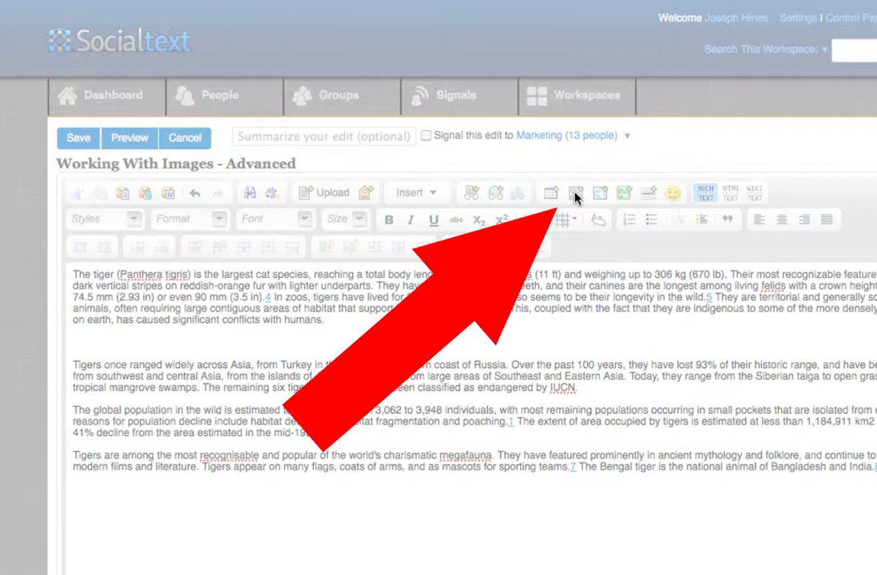
pyautogui.click(414, 198)
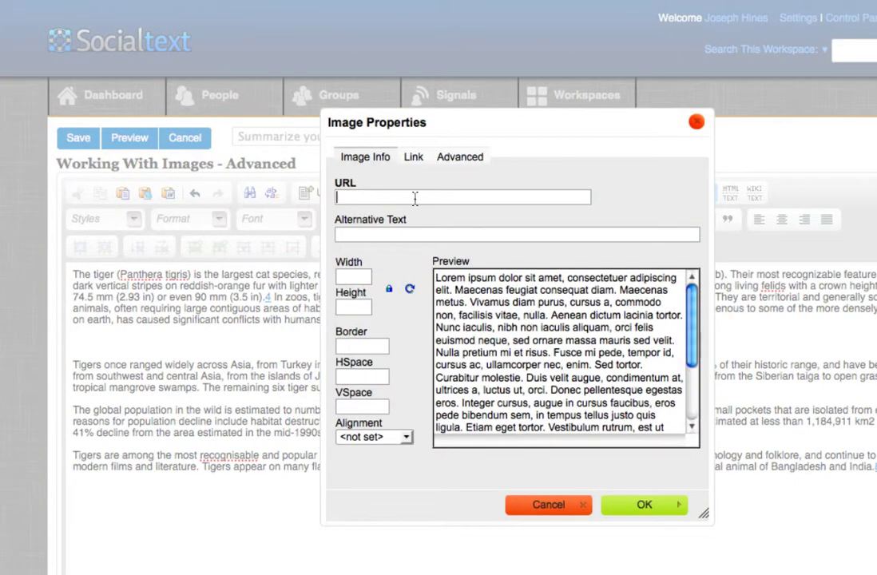
pyautogui.hotkey('ctrl', 'v')
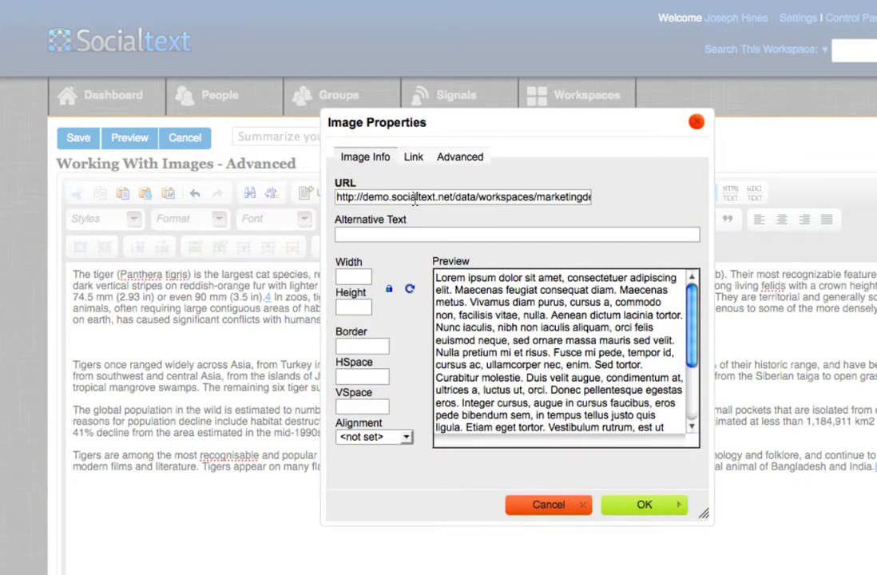
pyautogui.press('Tab')
pyautogui.write('tiger')
pyautogui.press('Tab')
pyautogui.write('200')
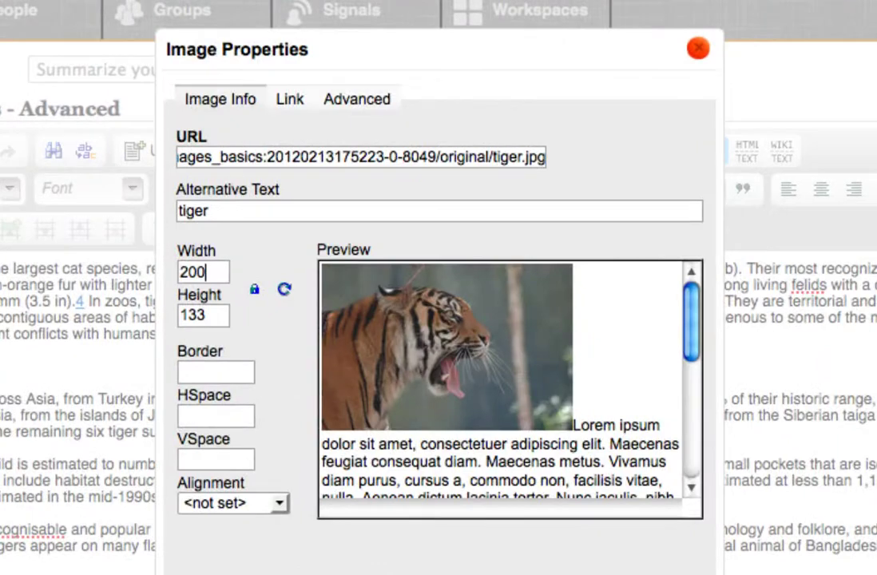
pyautogui.press('Tab')
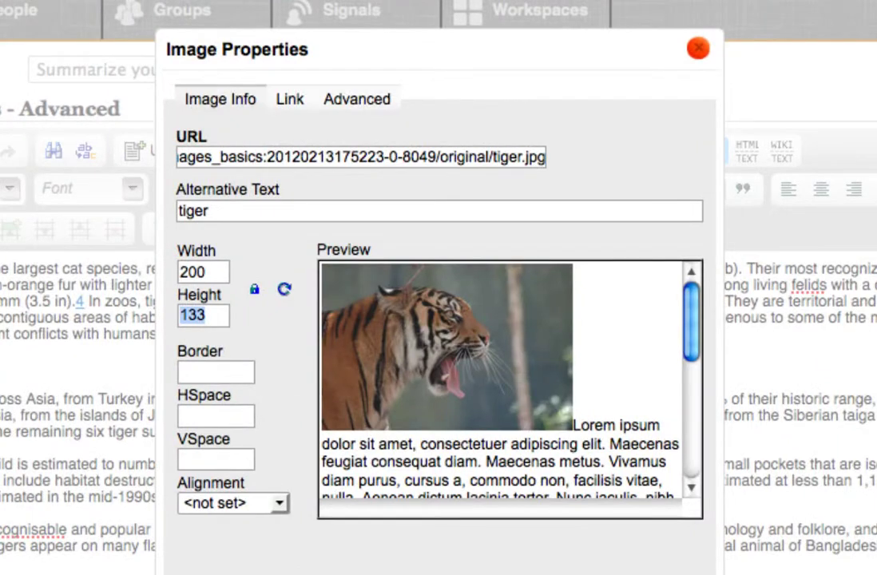